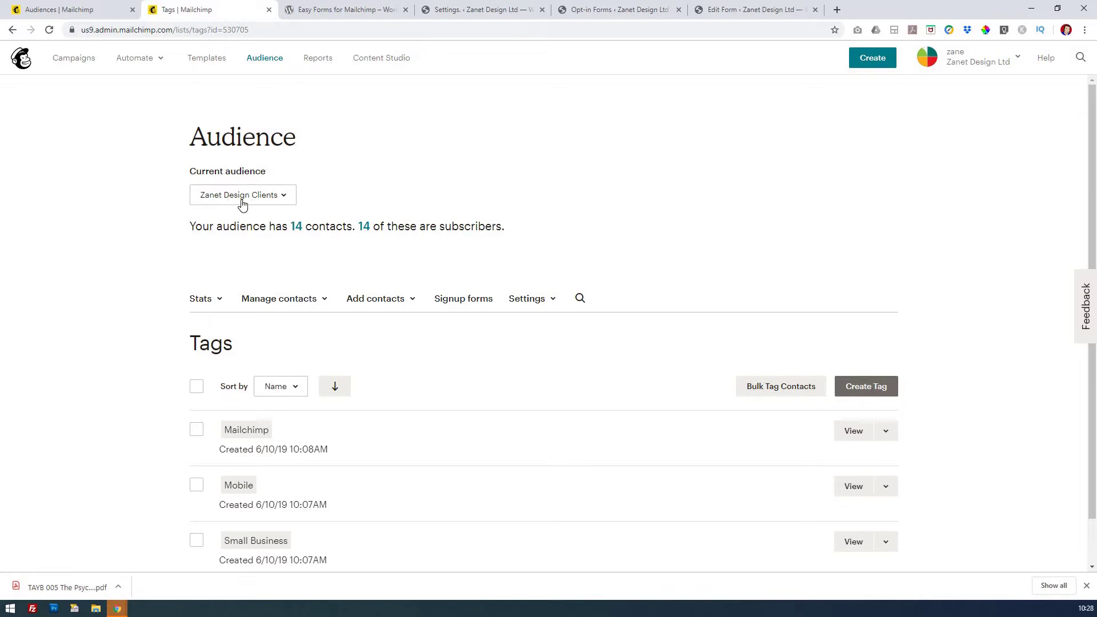
pyautogui.click(90, 14)
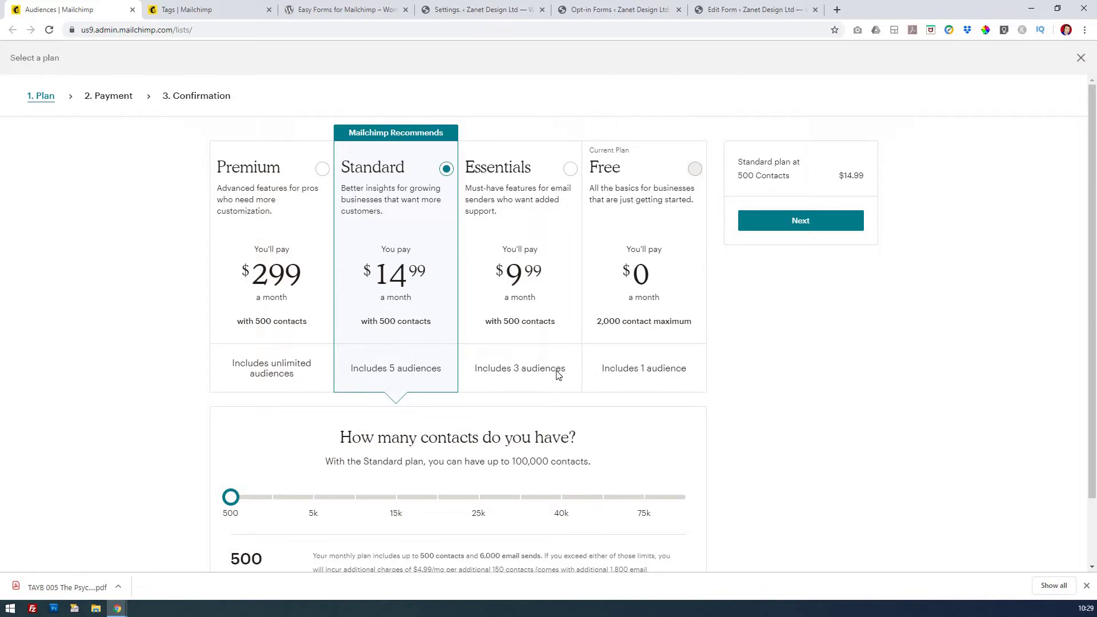
pyautogui.click(518, 370)
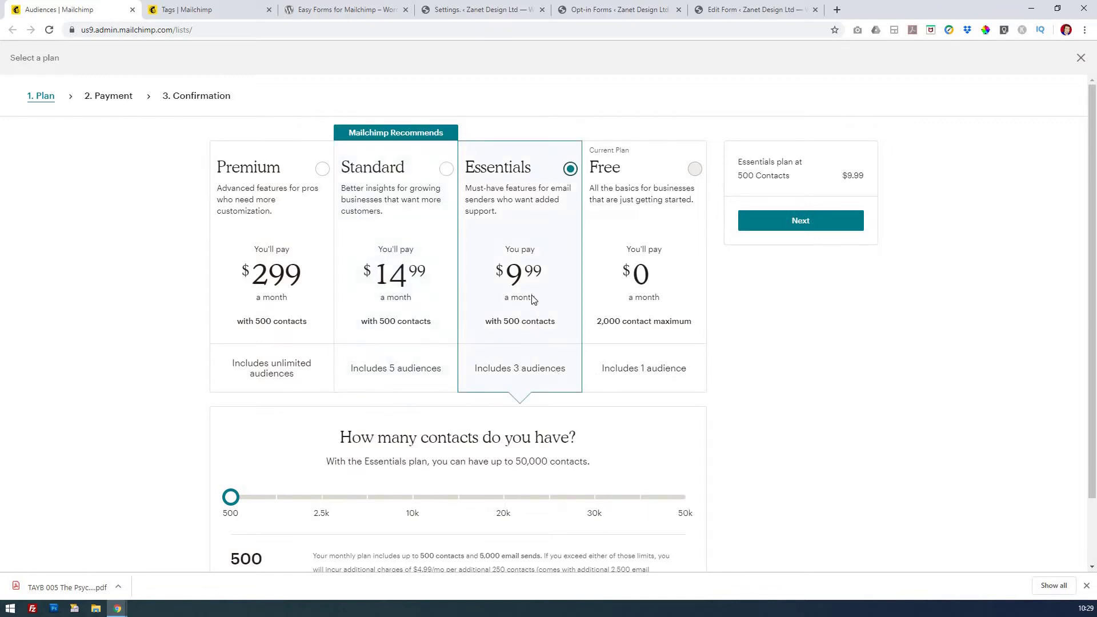
pyautogui.click(434, 365)
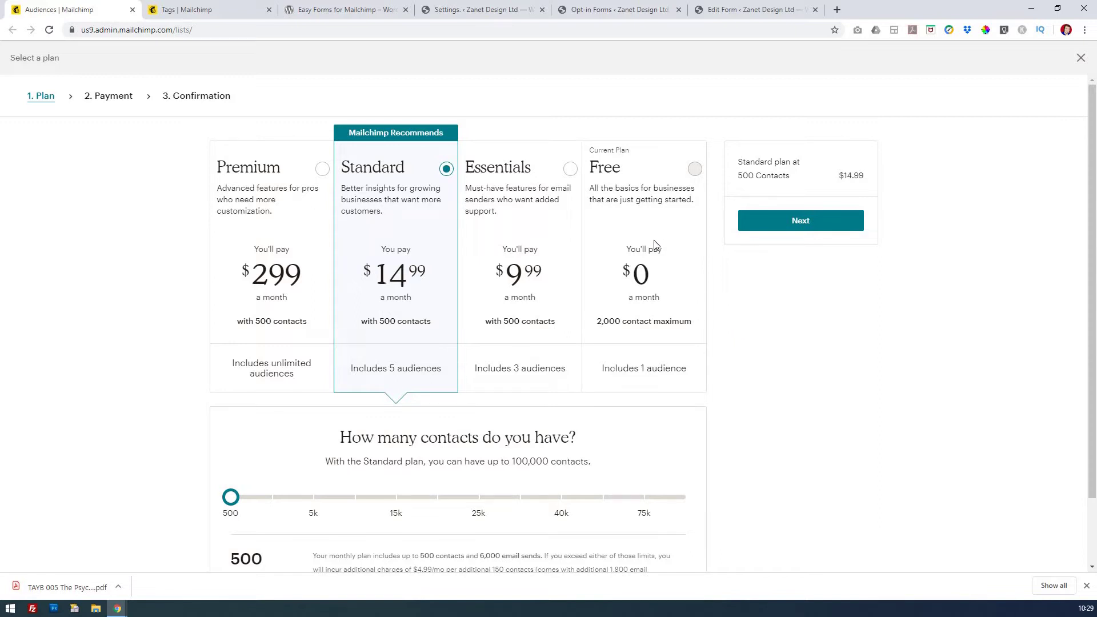
pyautogui.click(212, 10)
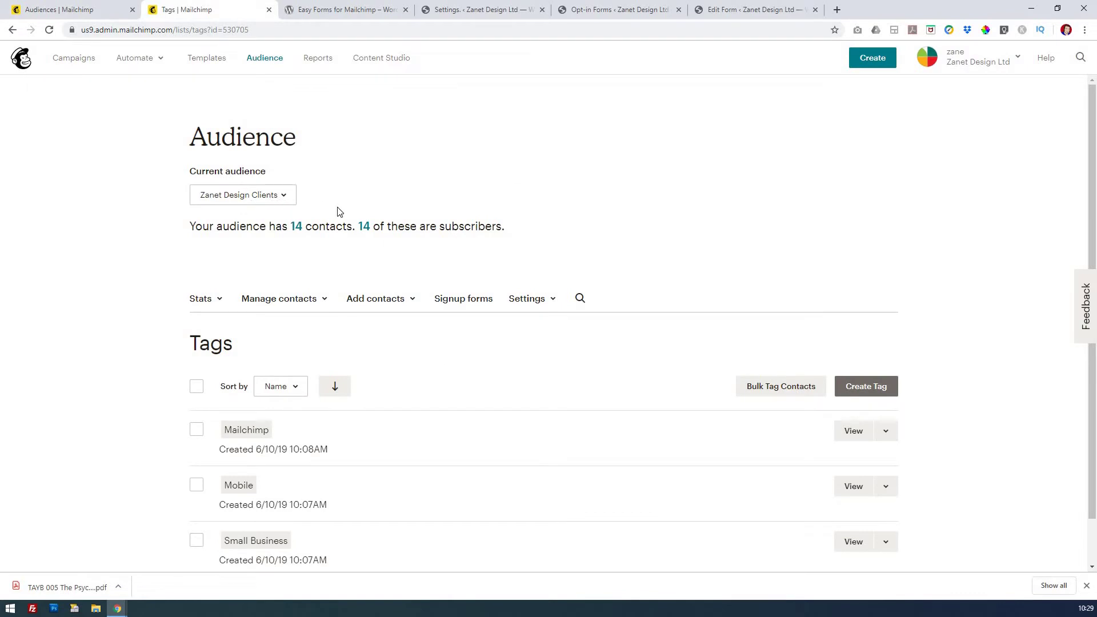
pyautogui.scroll(-2, 337, 211)
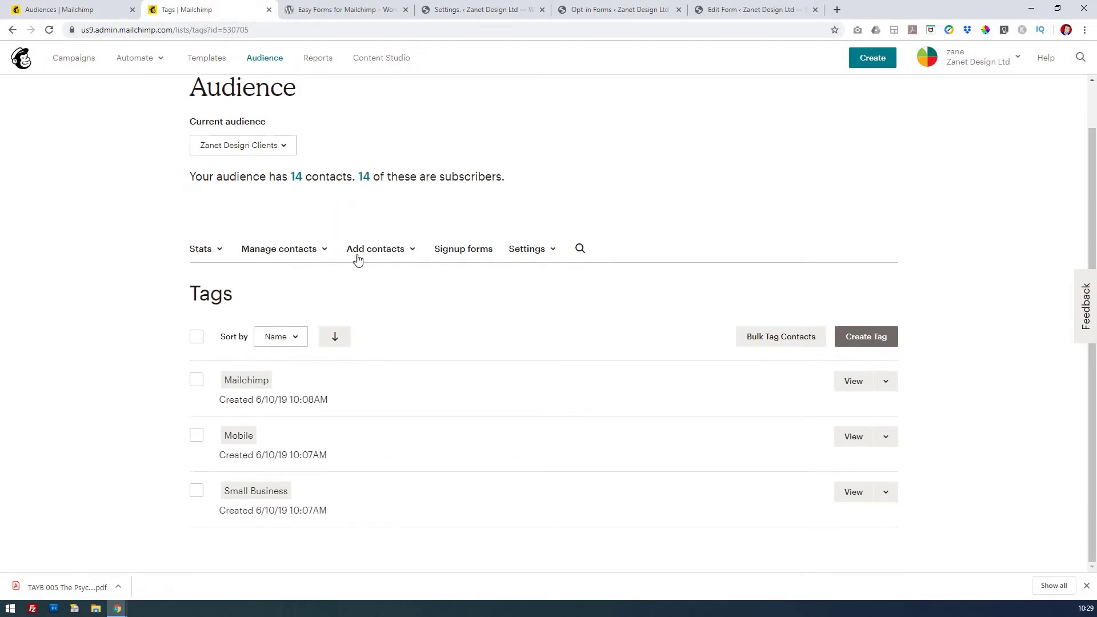
# Step: Highlight the audience Tags heading, cancel a new tag, then switch to the Easy Forms plugin page
pyautogui.moveTo(186, 294); pyautogui.dragTo(238, 295)
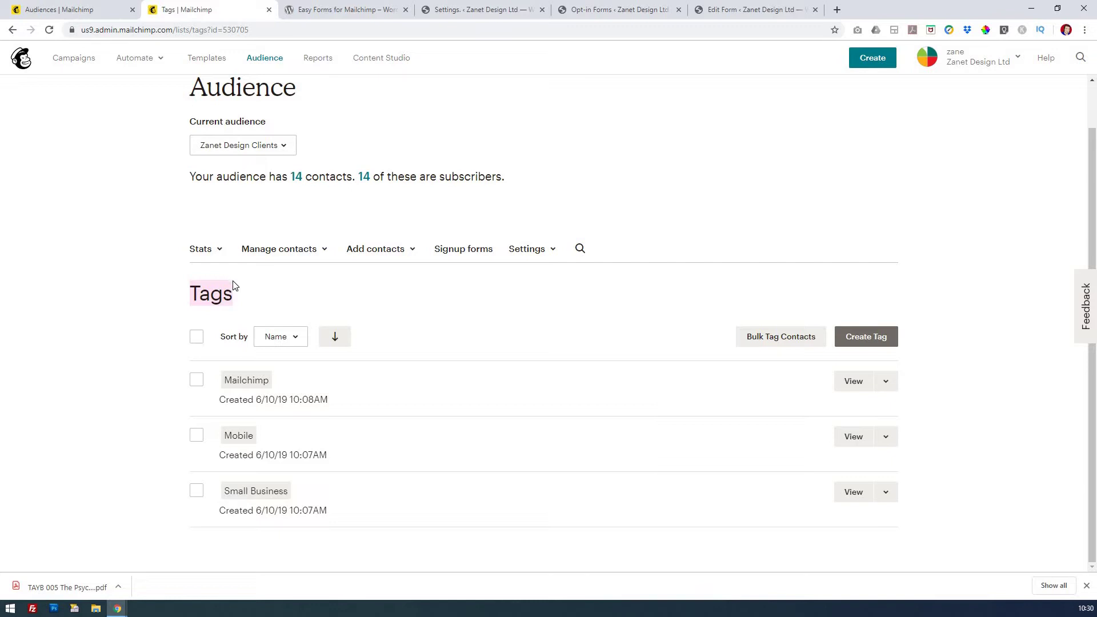
pyautogui.click(264, 386)
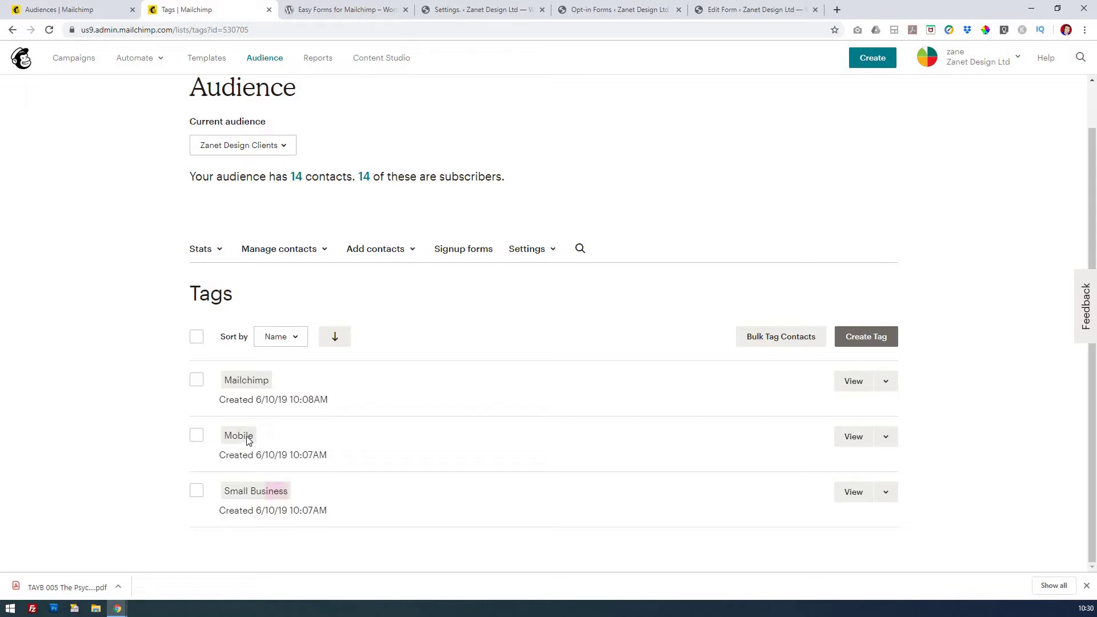
pyautogui.click(866, 338)
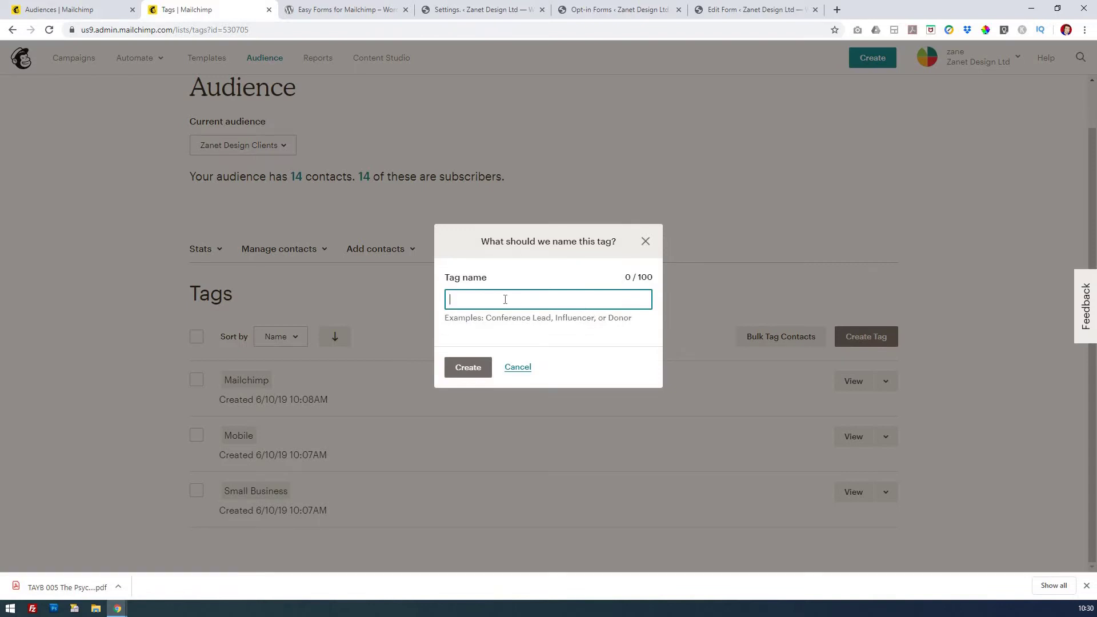
pyautogui.click(515, 368)
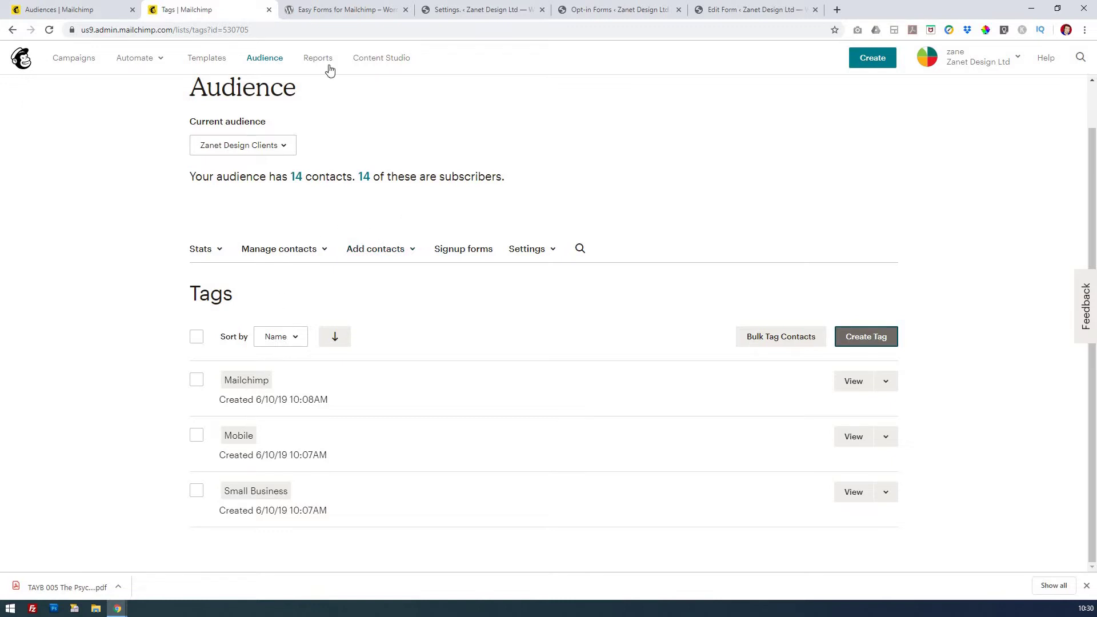
pyautogui.click(350, 10)
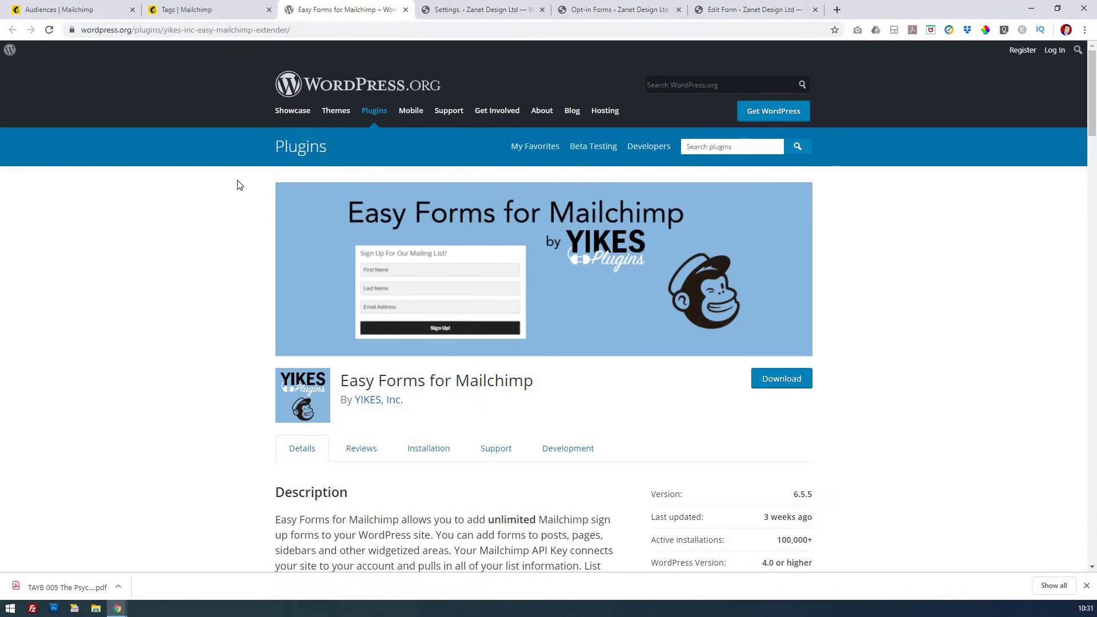
# Step: Switch to the 'Settings ‹ Zanet Design Ltd' browser tab showing Easy Forms General Settings
pyautogui.click(457, 10)
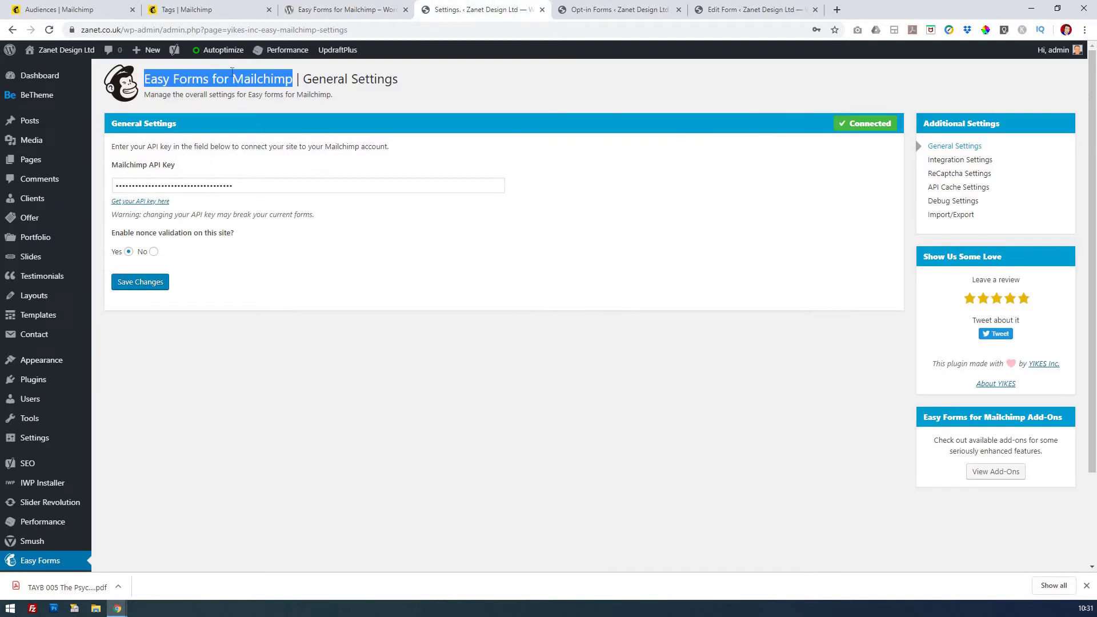
pyautogui.click(294, 81)
pyautogui.moveTo(294, 80); pyautogui.dragTo(143, 85)
# Step: Recheck the Mailchimp audience tags, then open the Mobile form's editor from the forms list
pyautogui.click(578, 11)
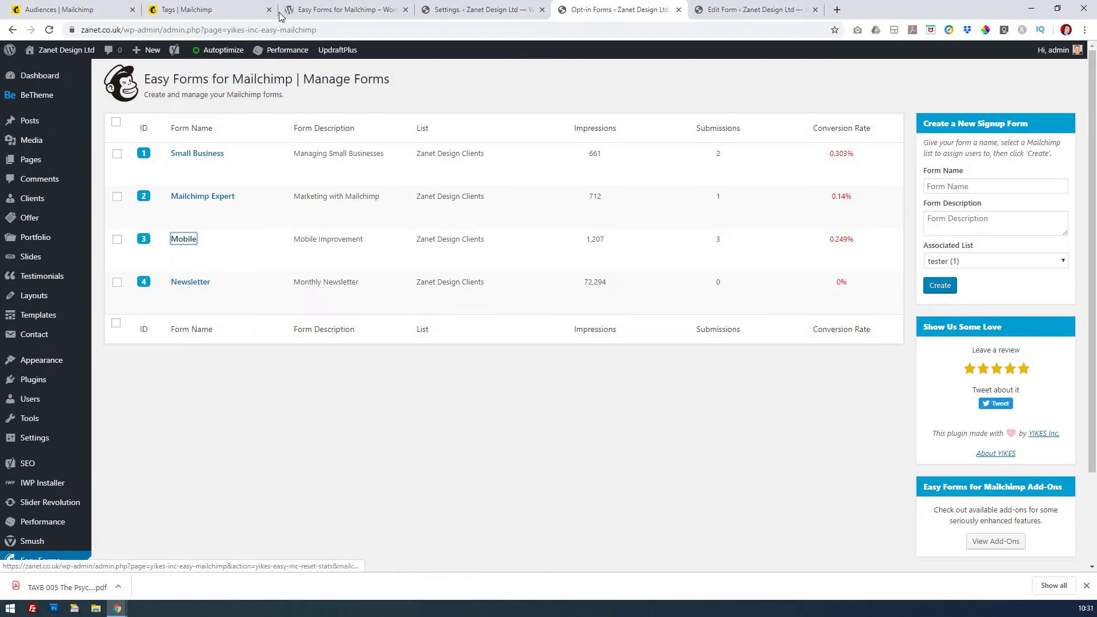
pyautogui.click(232, 11)
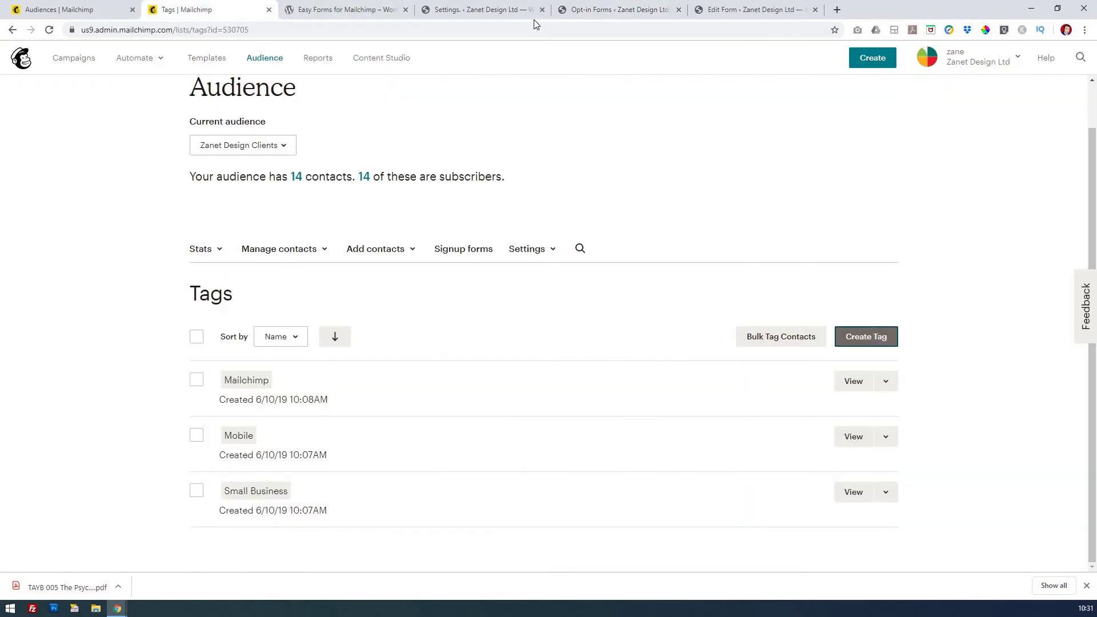
pyautogui.click(505, 11)
pyautogui.click(594, 11)
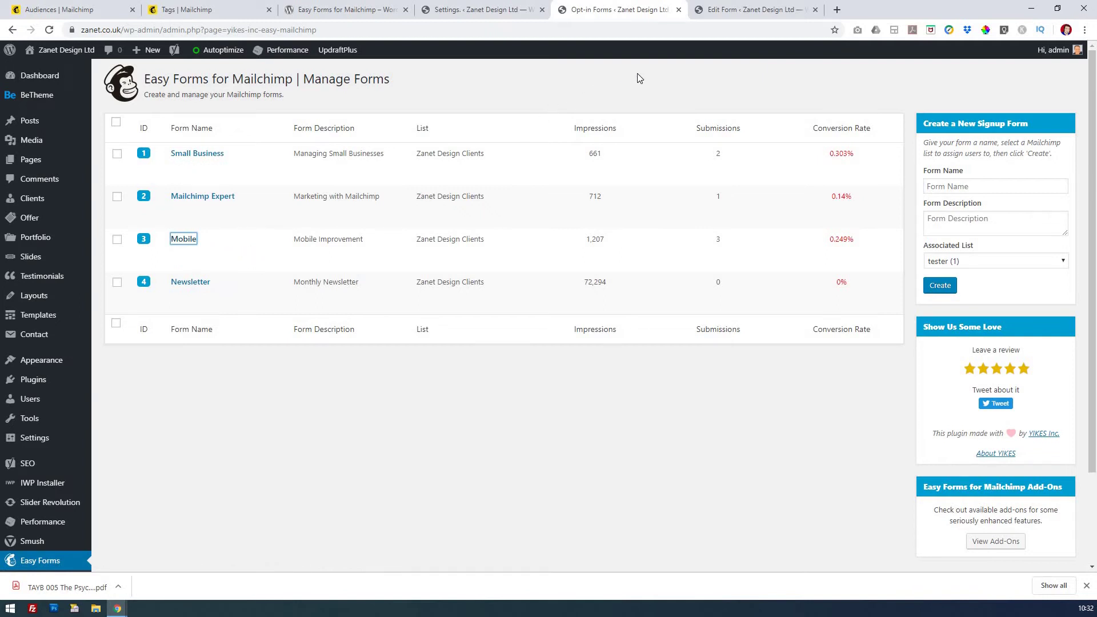
pyautogui.click(742, 11)
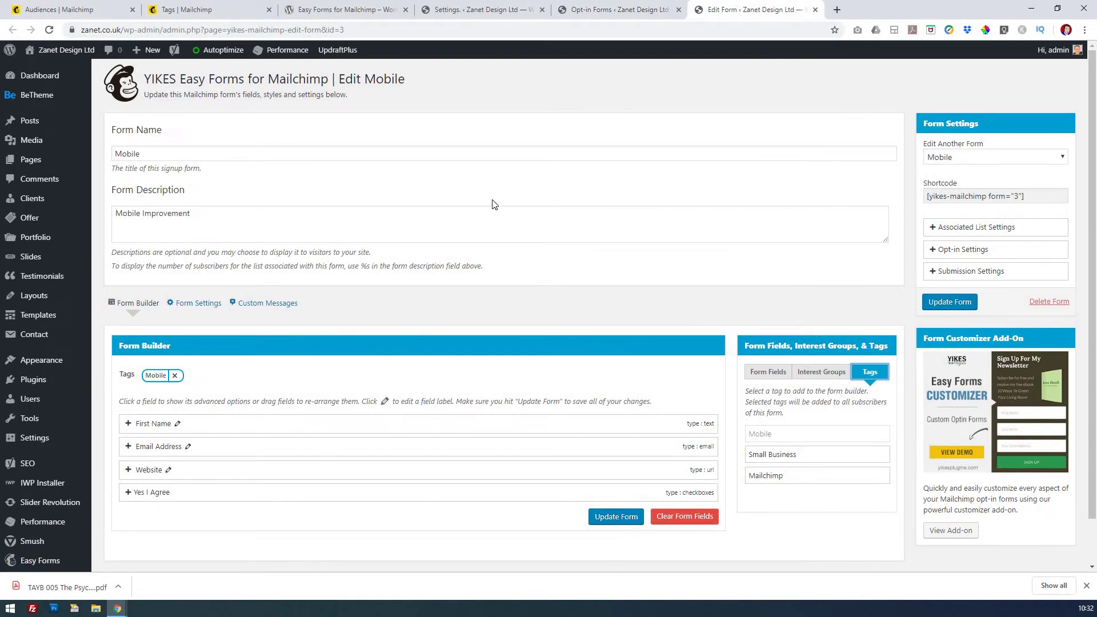
pyautogui.click(620, 9)
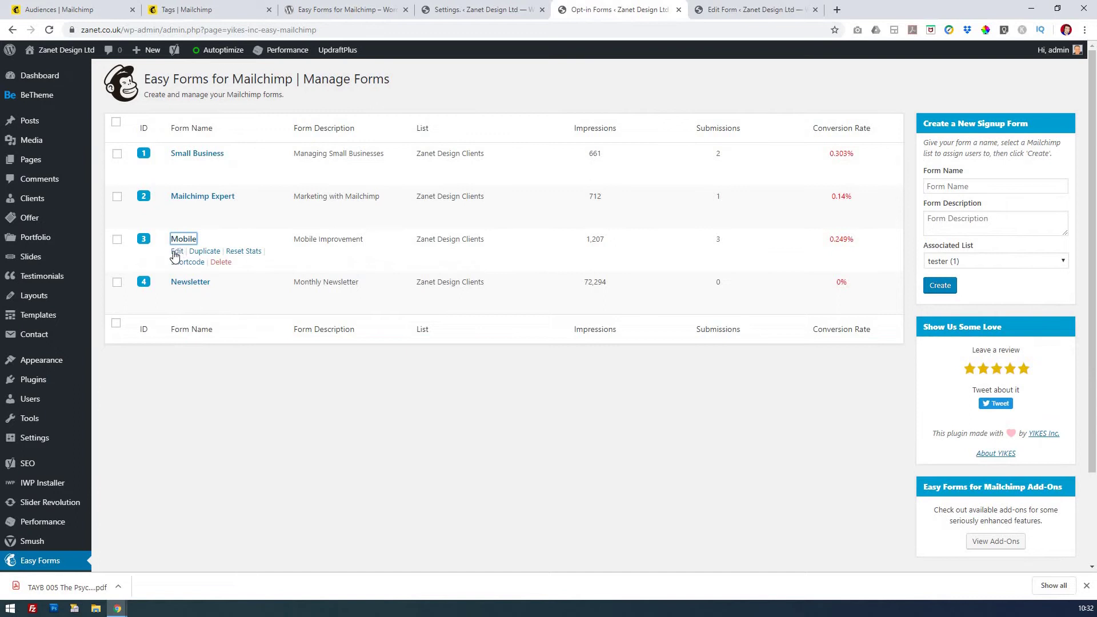
pyautogui.hotkey('ctrl', 'Tab')
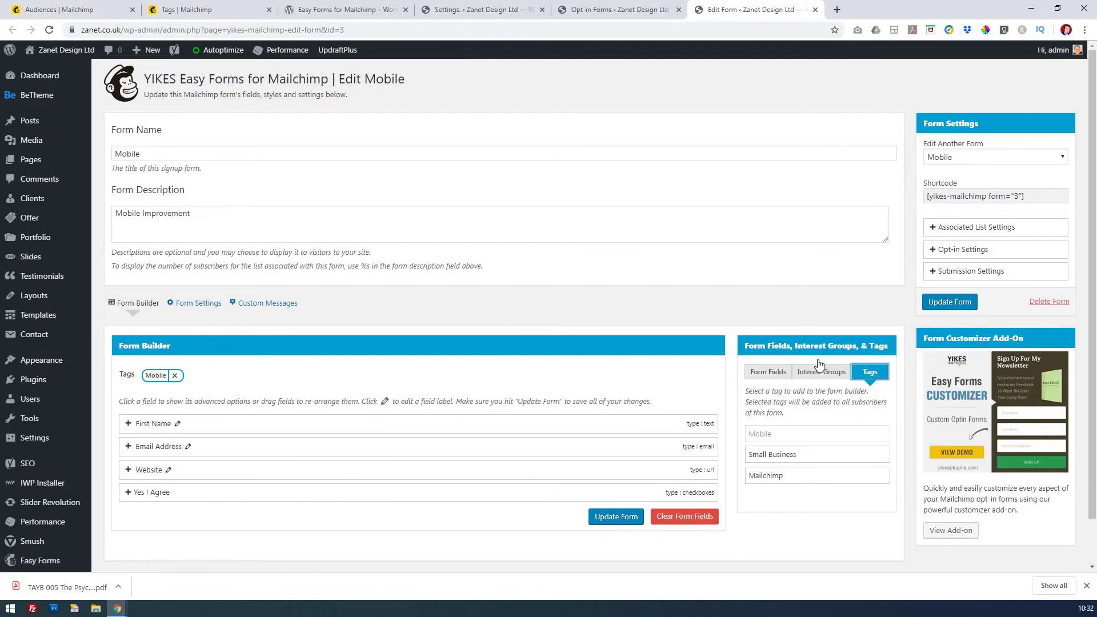
pyautogui.click(772, 376)
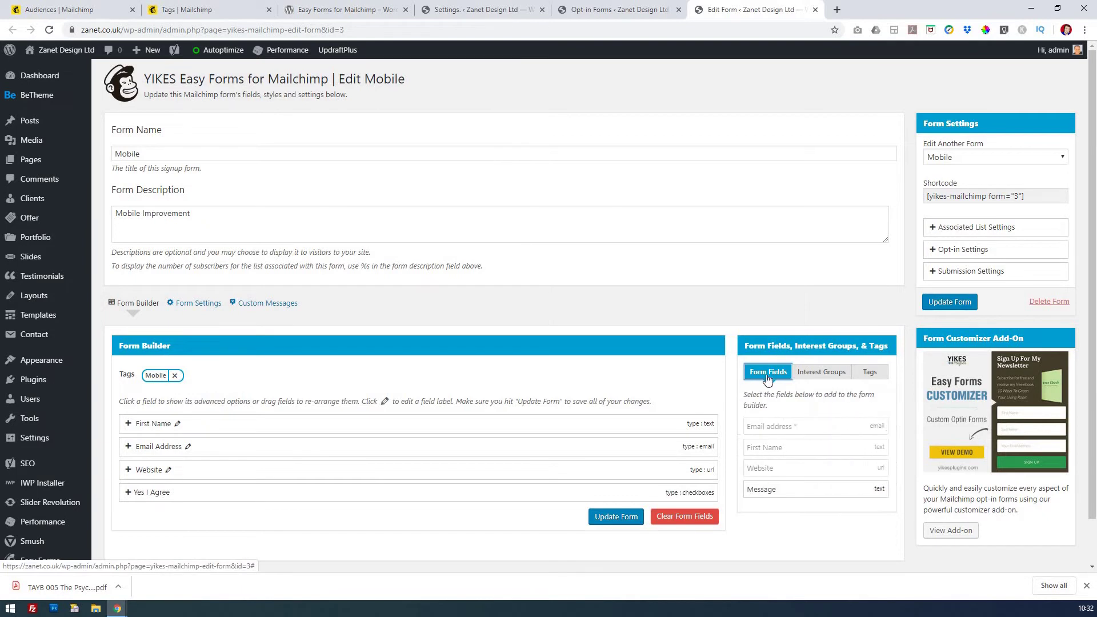
pyautogui.click(816, 376)
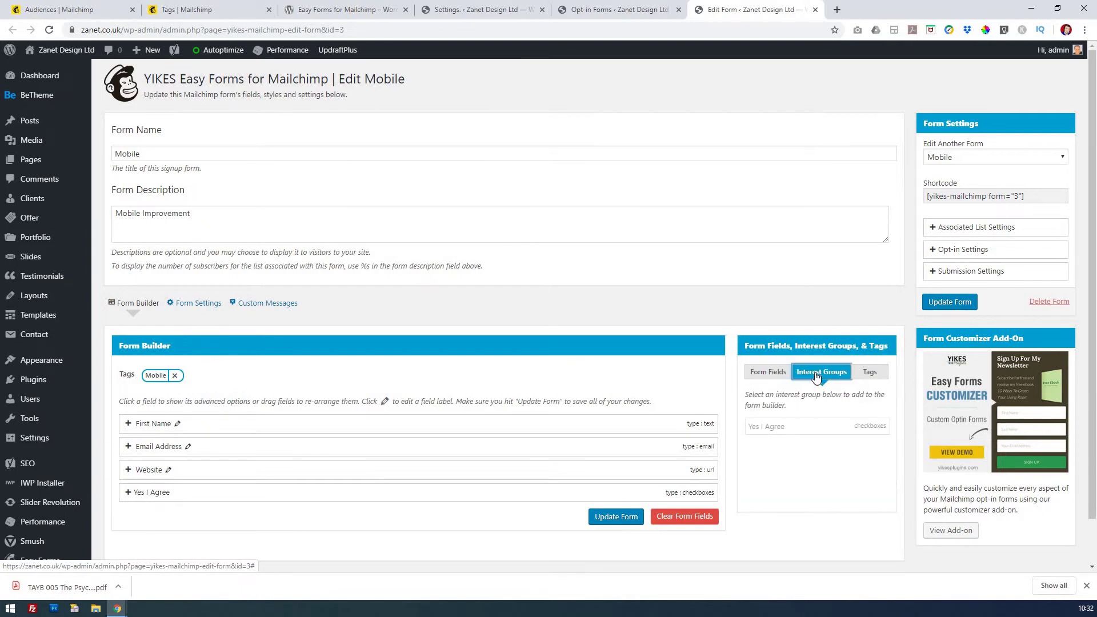
pyautogui.click(869, 373)
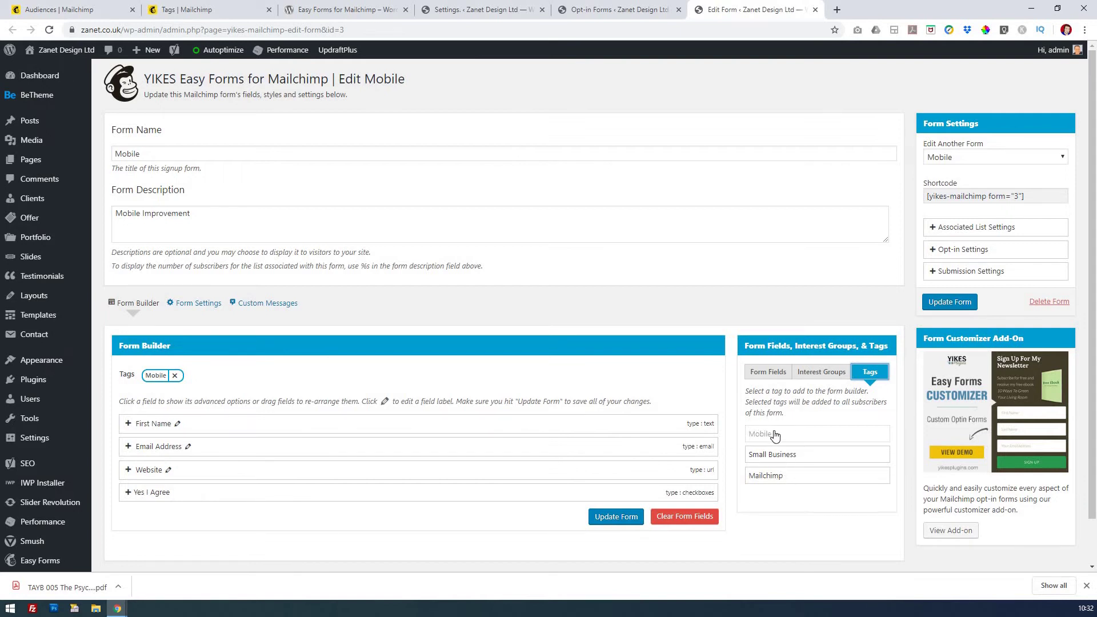
# Step: Select the Mobile form's shortcode and show its associated list, Zanet Design Clients, in Opt-in Settings
pyautogui.click(1032, 195)
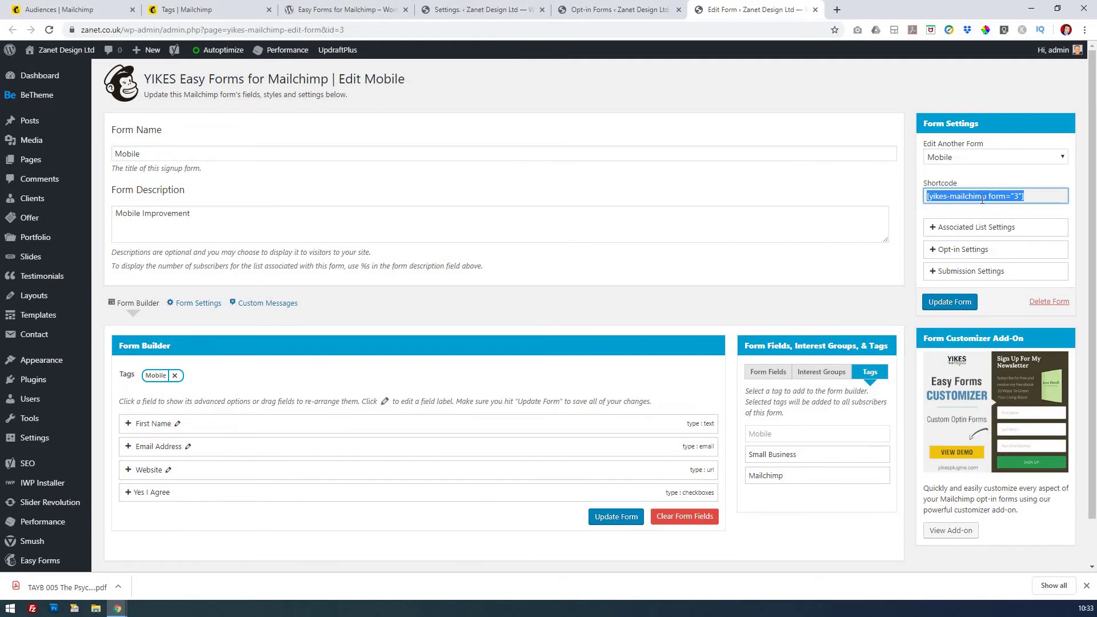
pyautogui.click(936, 249)
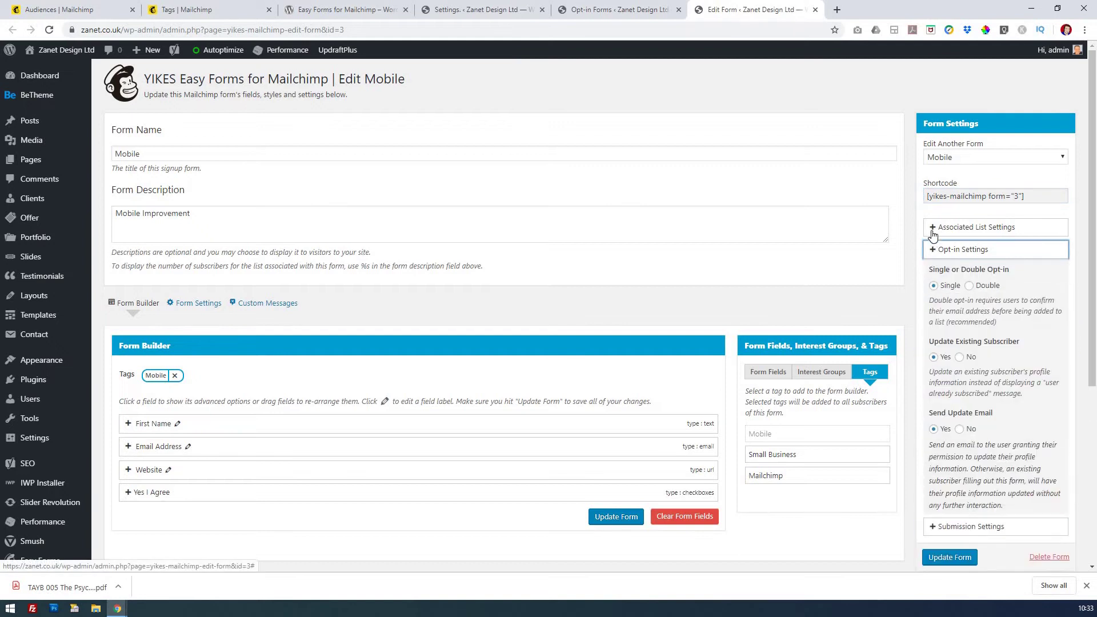
pyautogui.click(937, 227)
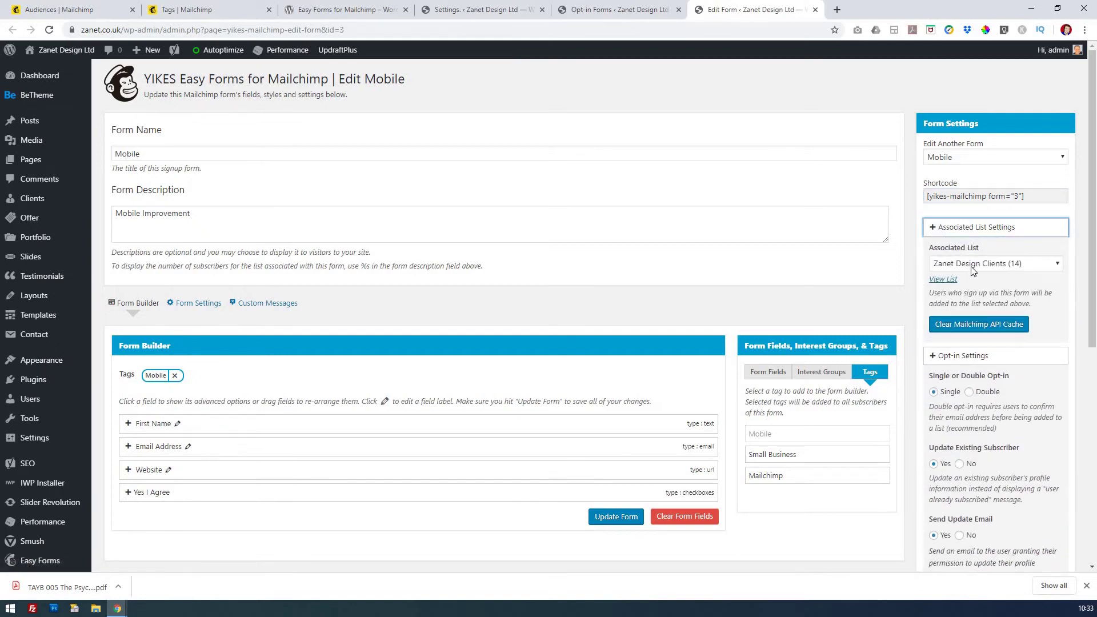
pyautogui.click(973, 267)
pyautogui.click(973, 270)
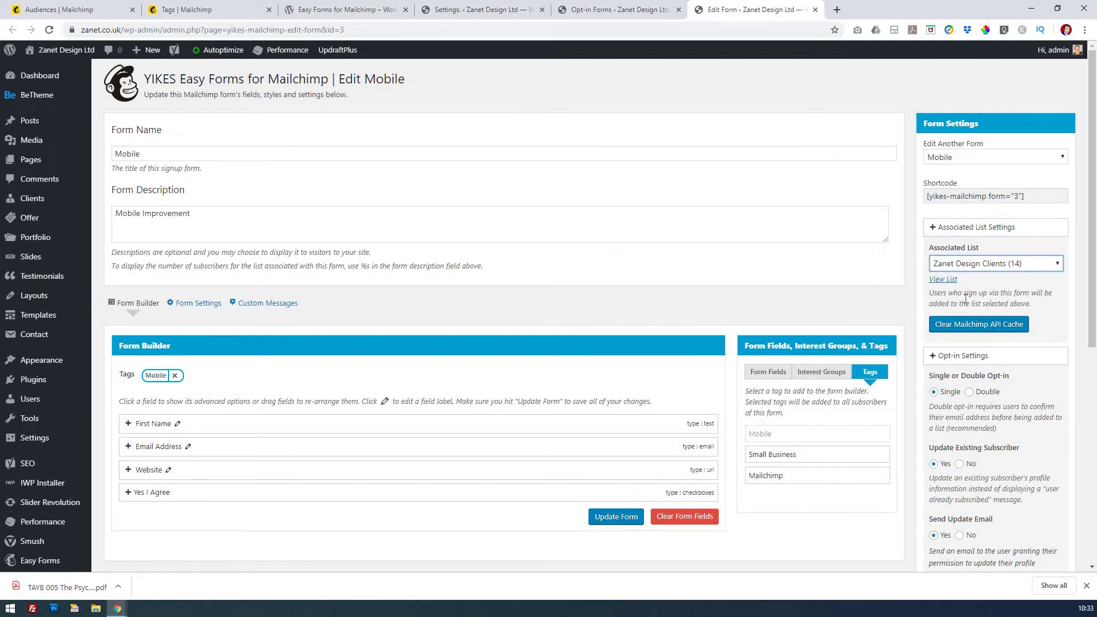
pyautogui.scroll(-2, 965, 298)
pyautogui.scroll(2, 890, 297)
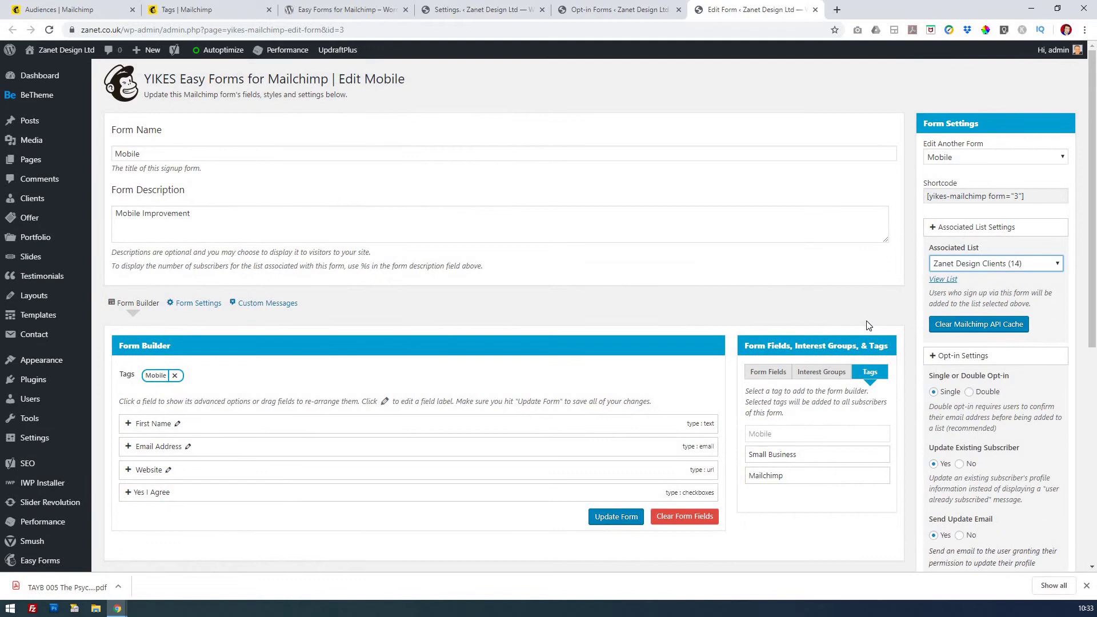